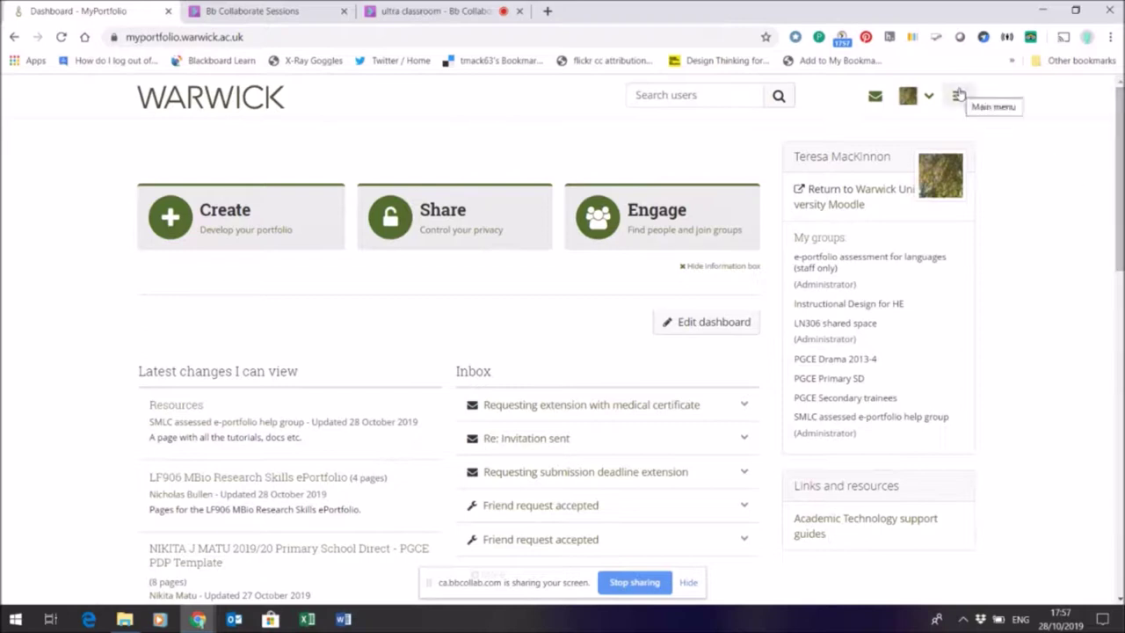
Open the Pages and collections overview from the dashboard and look through the existing portfolio items.
{"action": "mouse_move", "coordinate": [223, 218]}
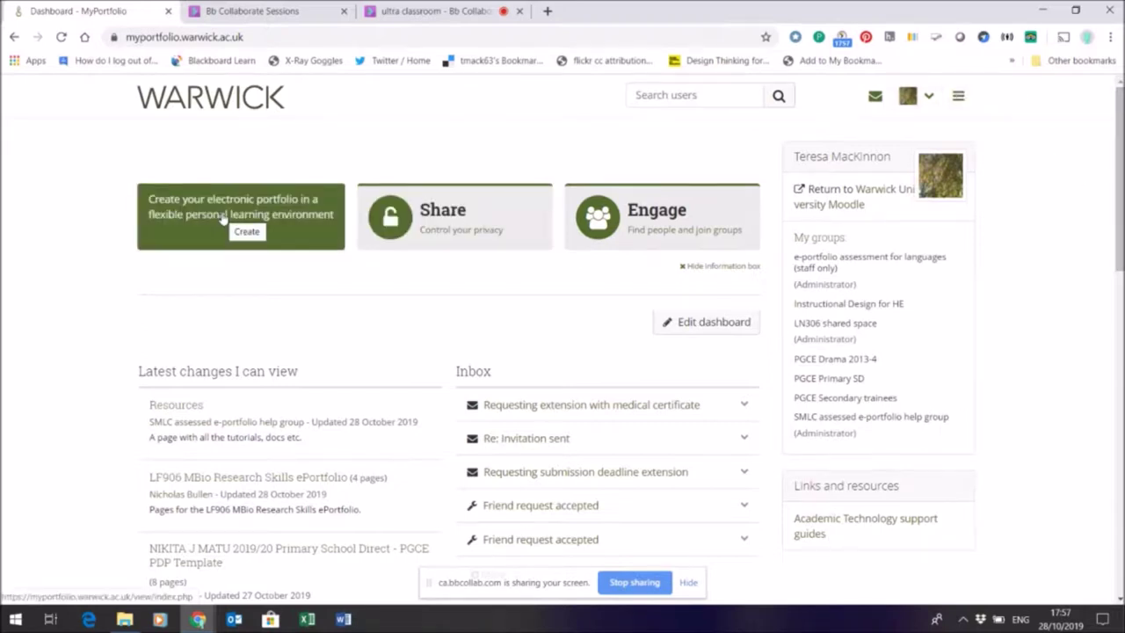
{"action": "left_click", "coordinate": [956, 100]}
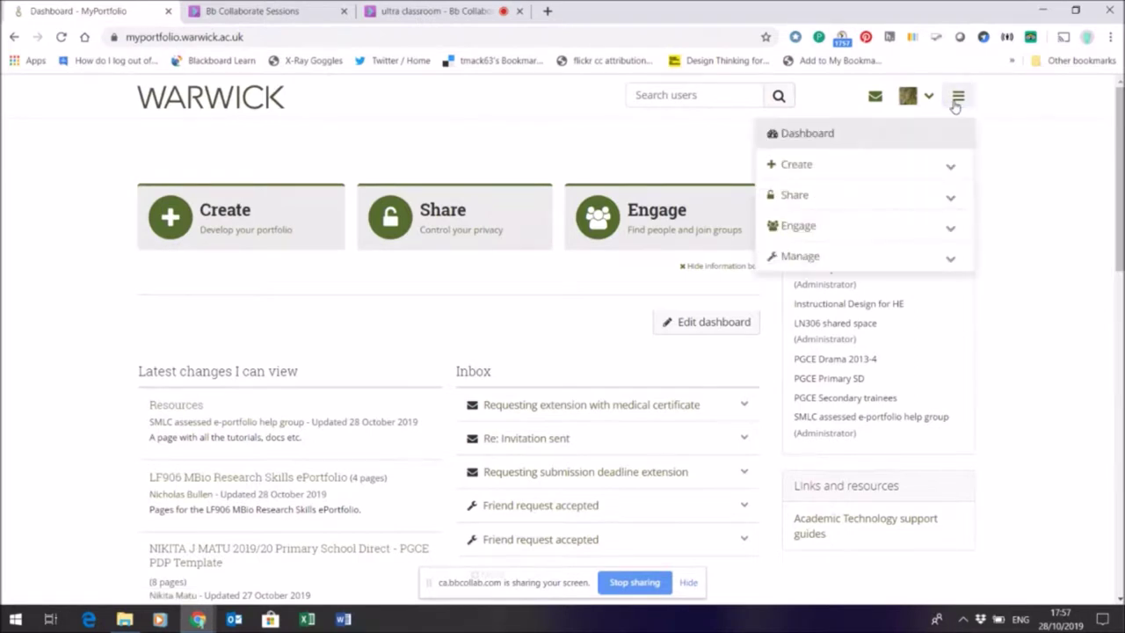
{"action": "left_click", "coordinate": [795, 166]}
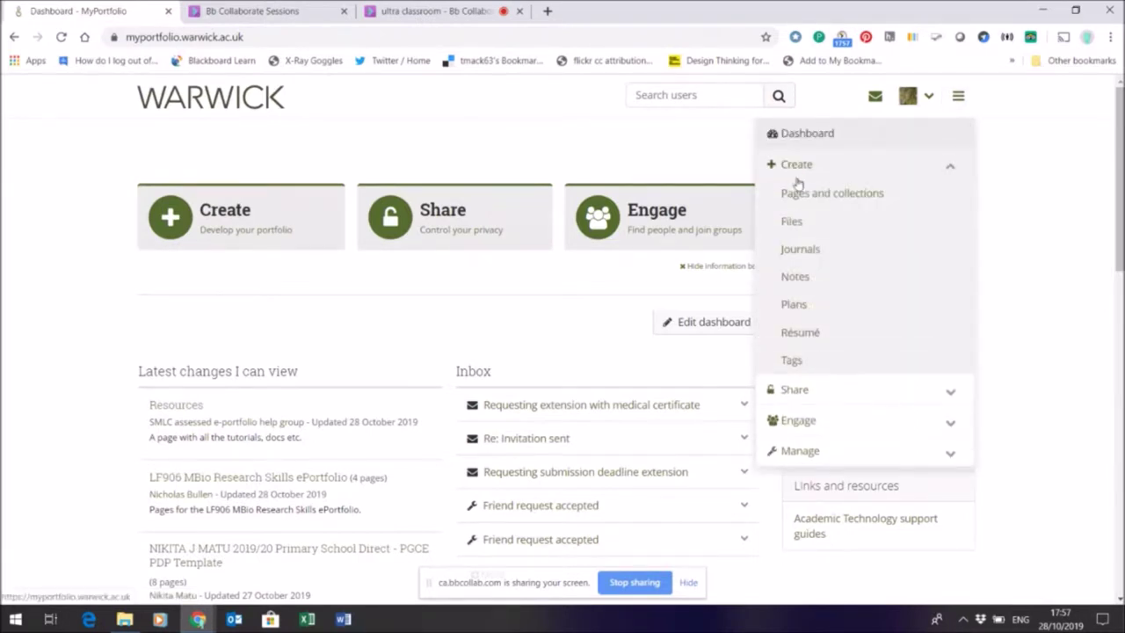
{"action": "left_click", "coordinate": [799, 192]}
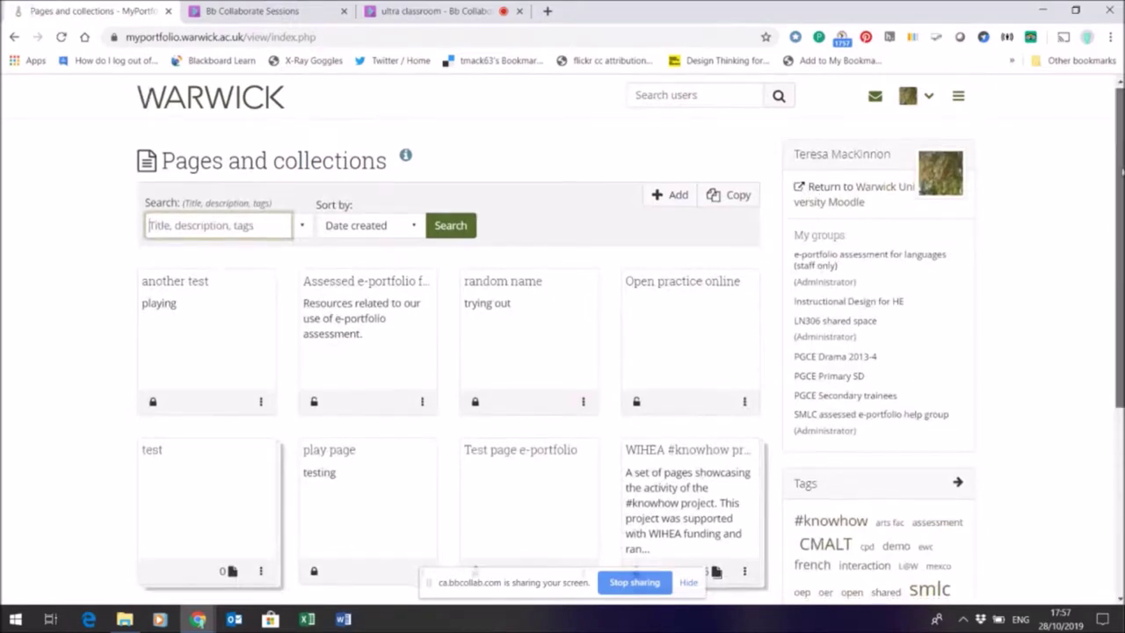
{"action": "scroll", "coordinate": [563, 351], "scroll_direction": "down", "scroll_amount": 2}
{"action": "scroll", "coordinate": [563, 352], "scroll_direction": "down", "scroll_amount": 3}
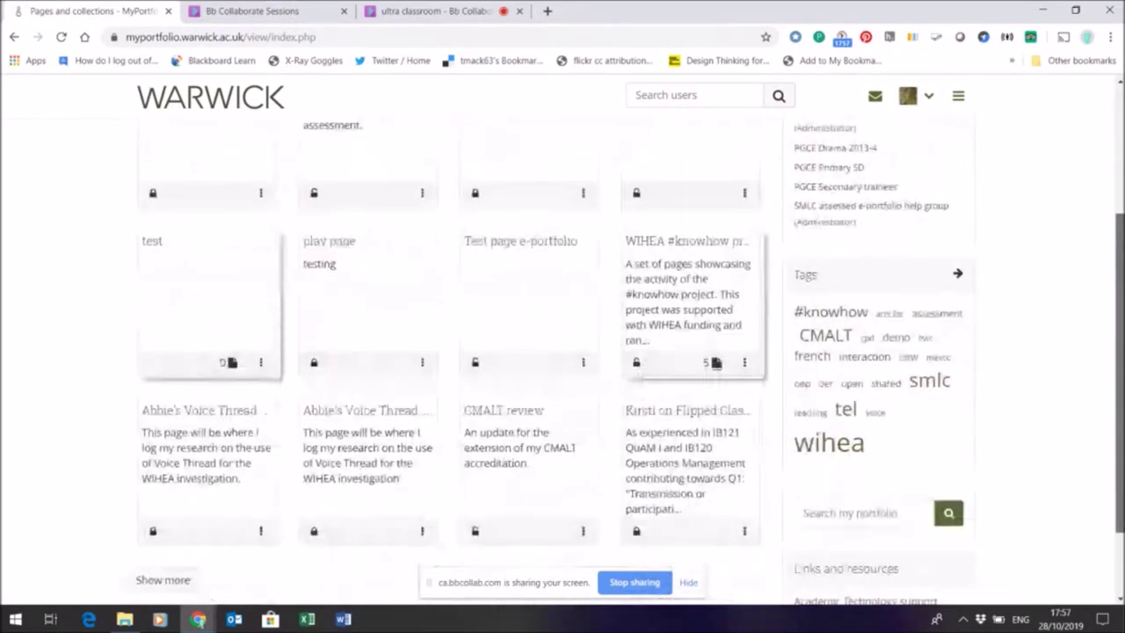
{"action": "scroll", "coordinate": [562, 351], "scroll_direction": "up", "scroll_amount": 4}
{"action": "scroll", "coordinate": [354, 250], "scroll_direction": "up", "scroll_amount": 1}
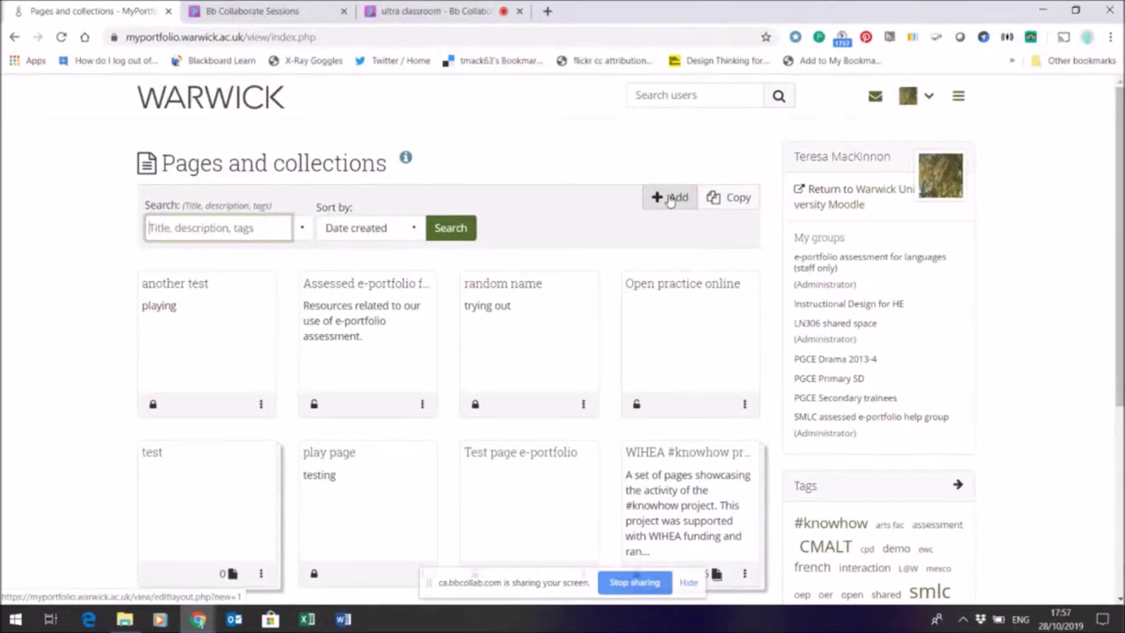
Create a collection named "My collection" with the description "jhageo'j" and continue to its page selection.
{"action": "left_click", "coordinate": [669, 199]}
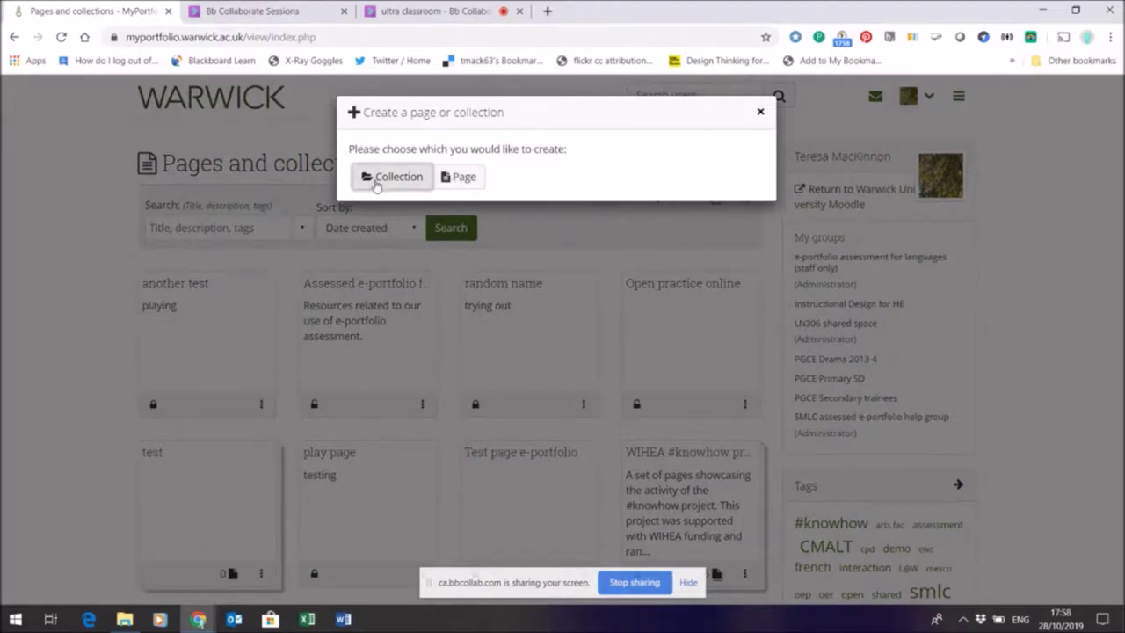
{"action": "left_click", "coordinate": [392, 177]}
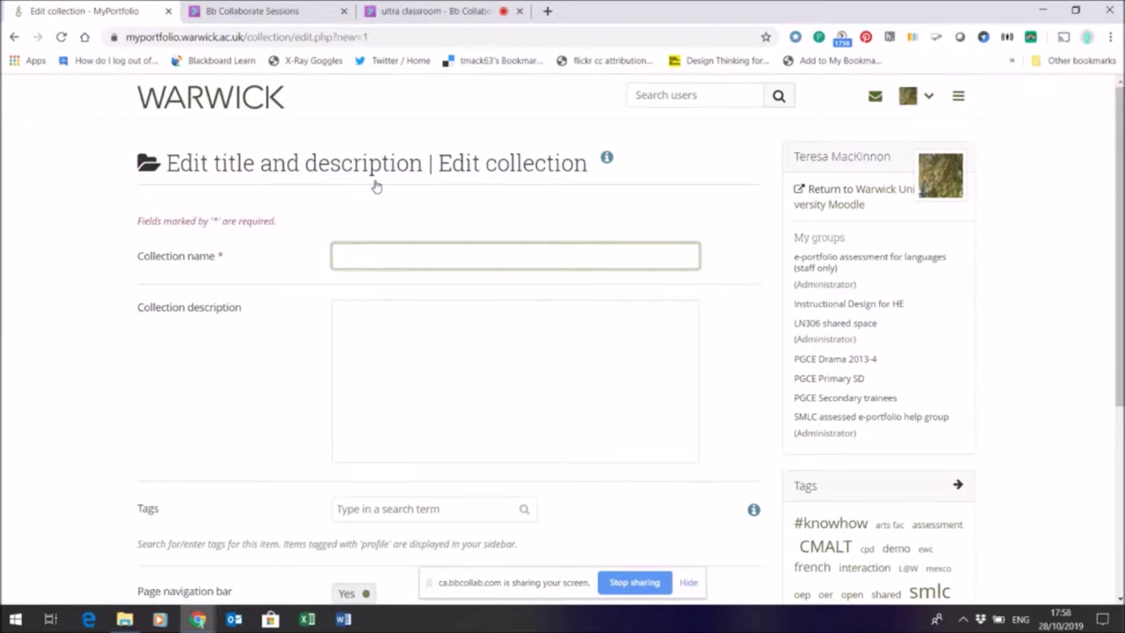
{"action": "left_click", "coordinate": [389, 184]}
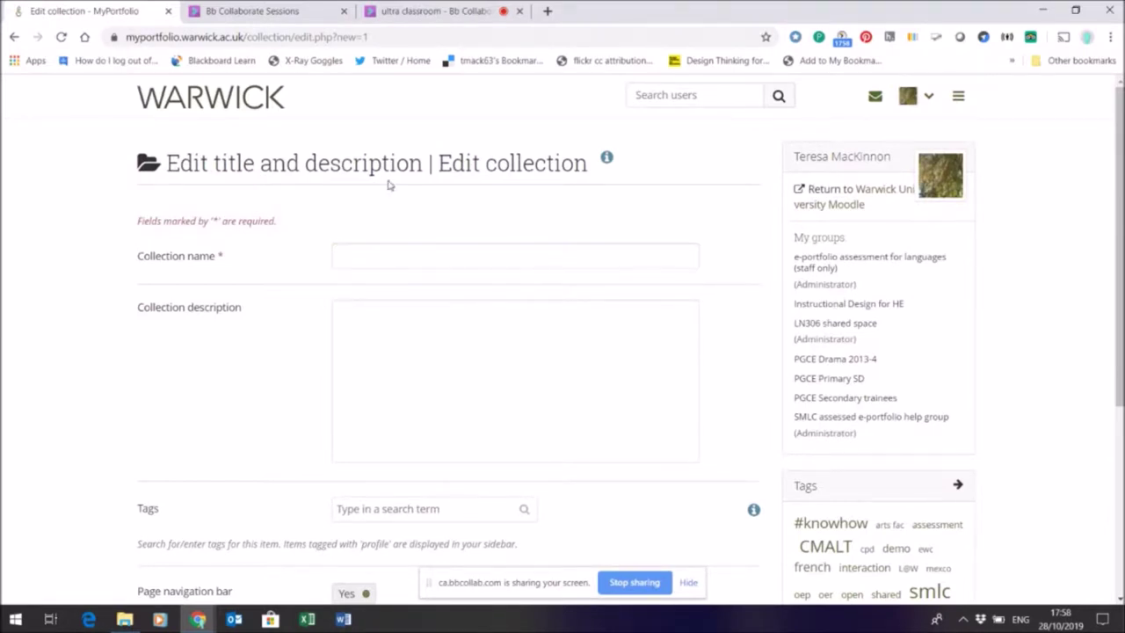
{"action": "left_click", "coordinate": [374, 254]}
{"action": "type", "text": "My collection"}
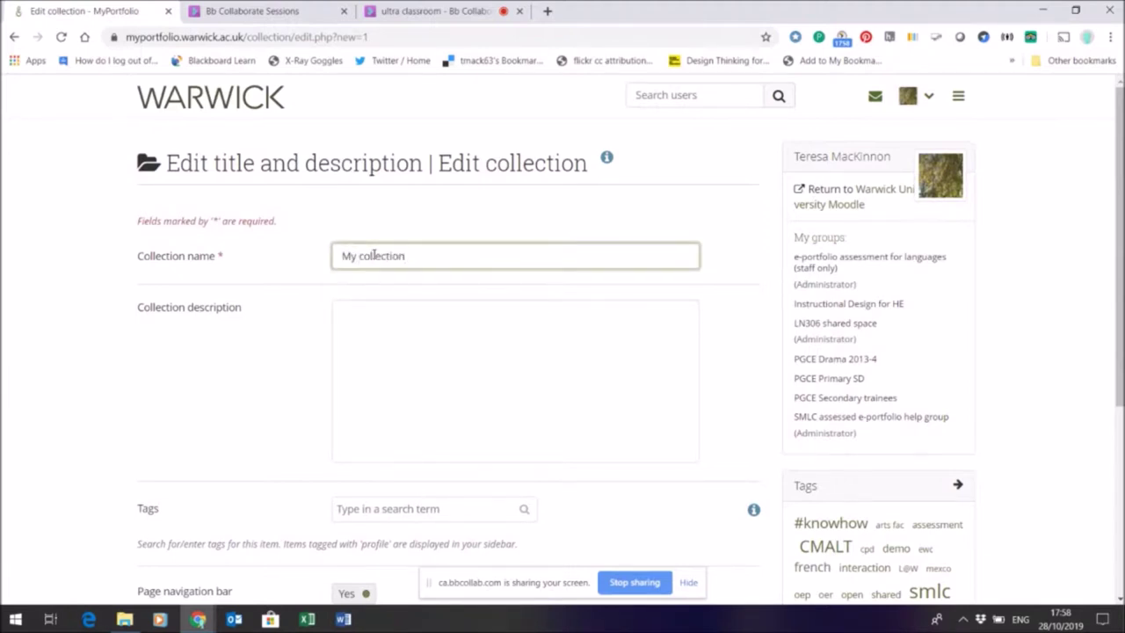
{"action": "left_click", "coordinate": [375, 328]}
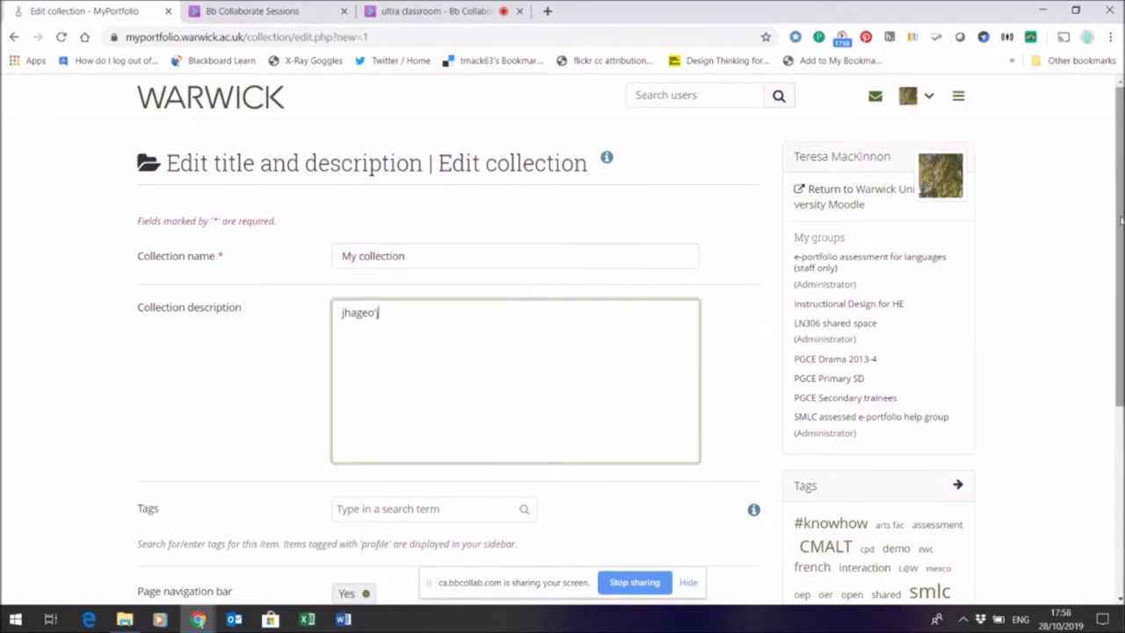
{"action": "scroll", "coordinate": [423, 470], "scroll_direction": "down", "scroll_amount": 3}
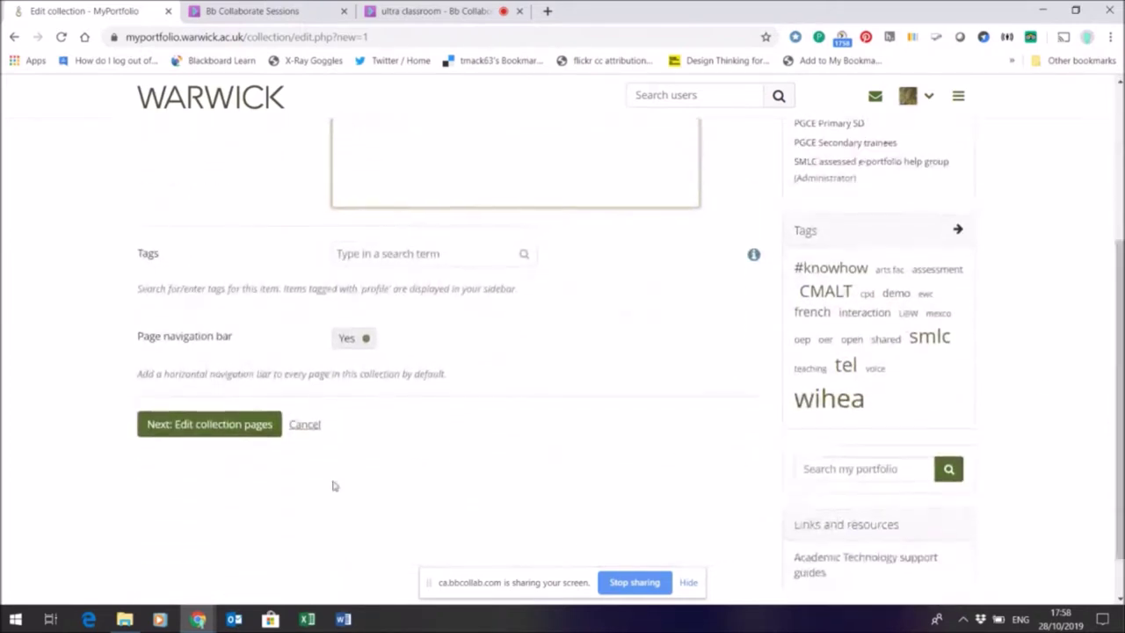
{"action": "left_click", "coordinate": [230, 425]}
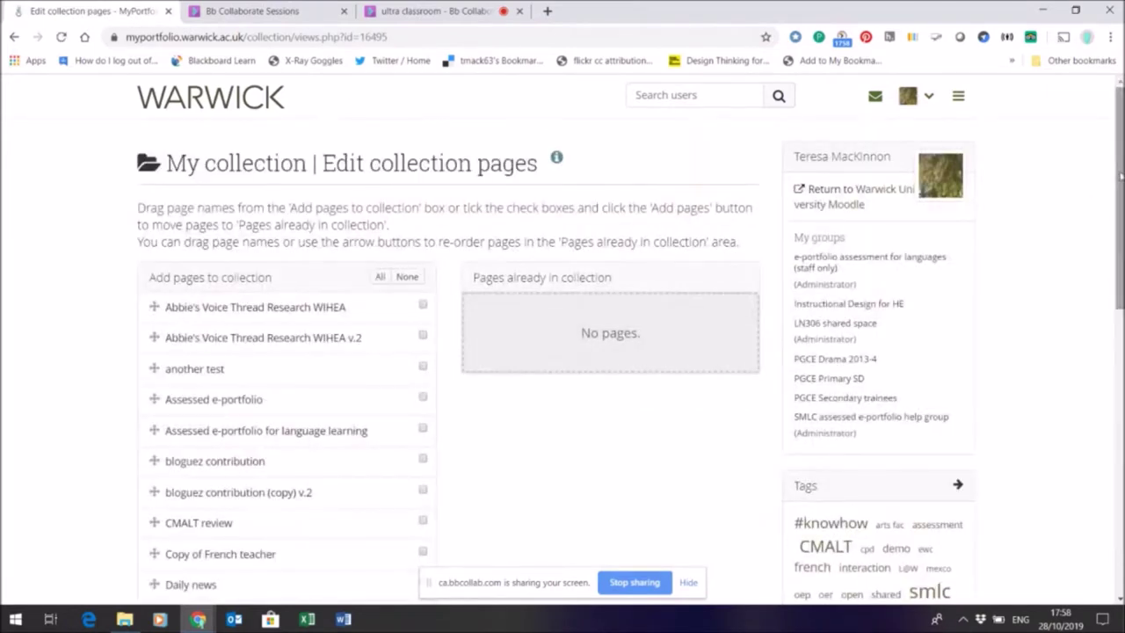
Add the pages "another test", "Copy of French teacher" and "Open badge testing" to the collection, placing "Copy of French teacher" first.
{"action": "scroll", "coordinate": [1116, 184], "scroll_direction": "down", "scroll_amount": 1}
{"action": "scroll", "coordinate": [630, 343], "scroll_direction": "down", "scroll_amount": 1}
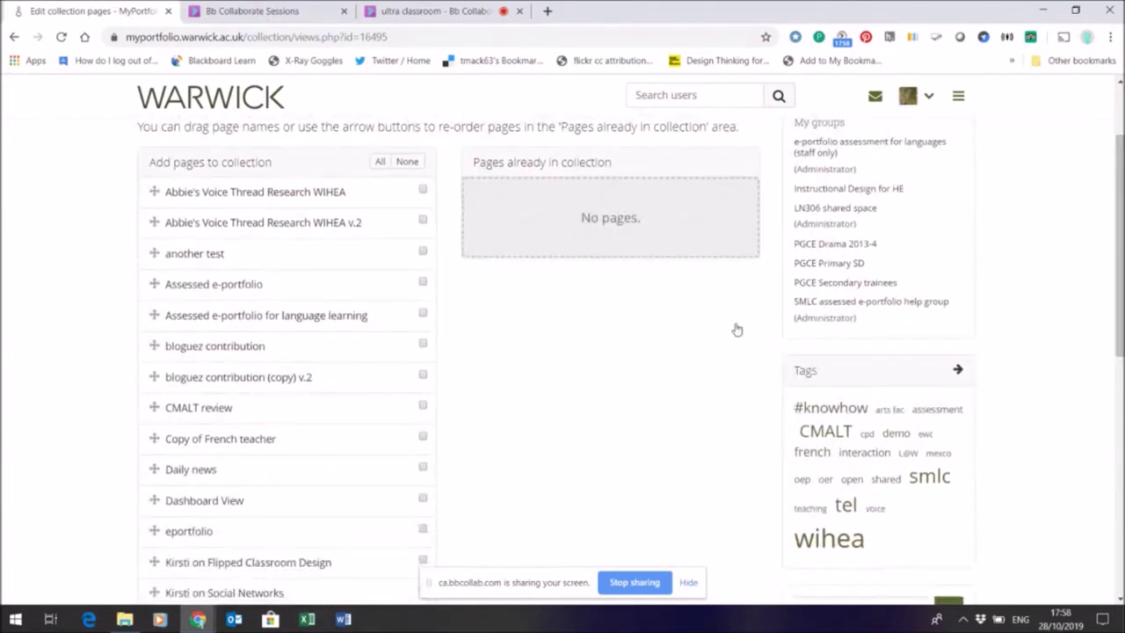
{"action": "left_click_drag", "start_coordinate": [184, 257], "coordinate": [564, 227]}
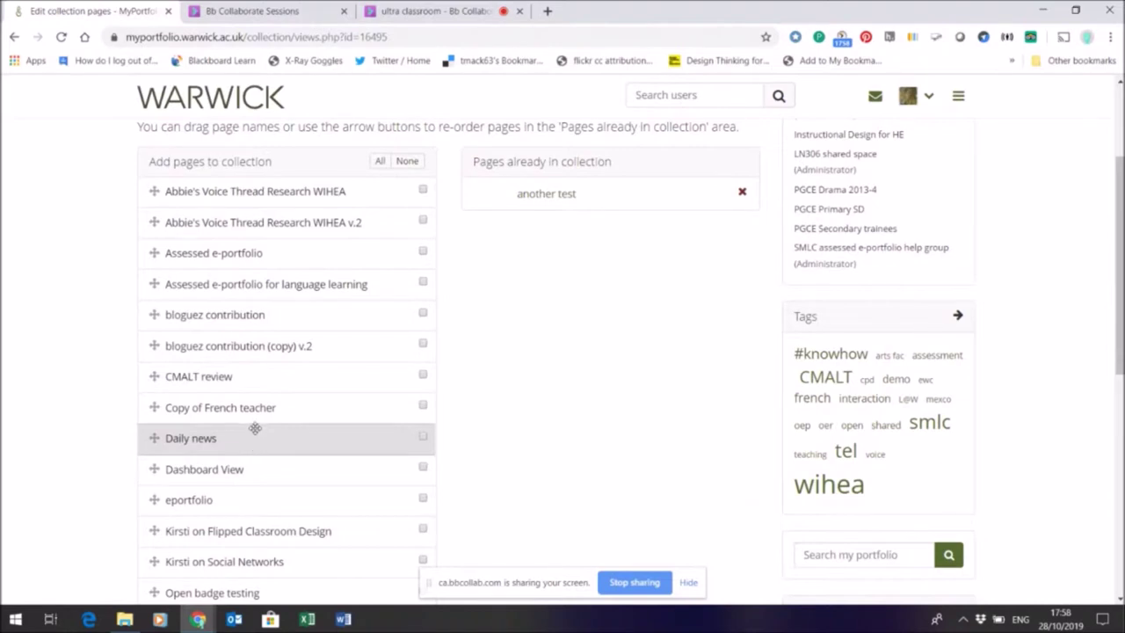
{"action": "left_click_drag", "start_coordinate": [255, 413], "coordinate": [575, 254]}
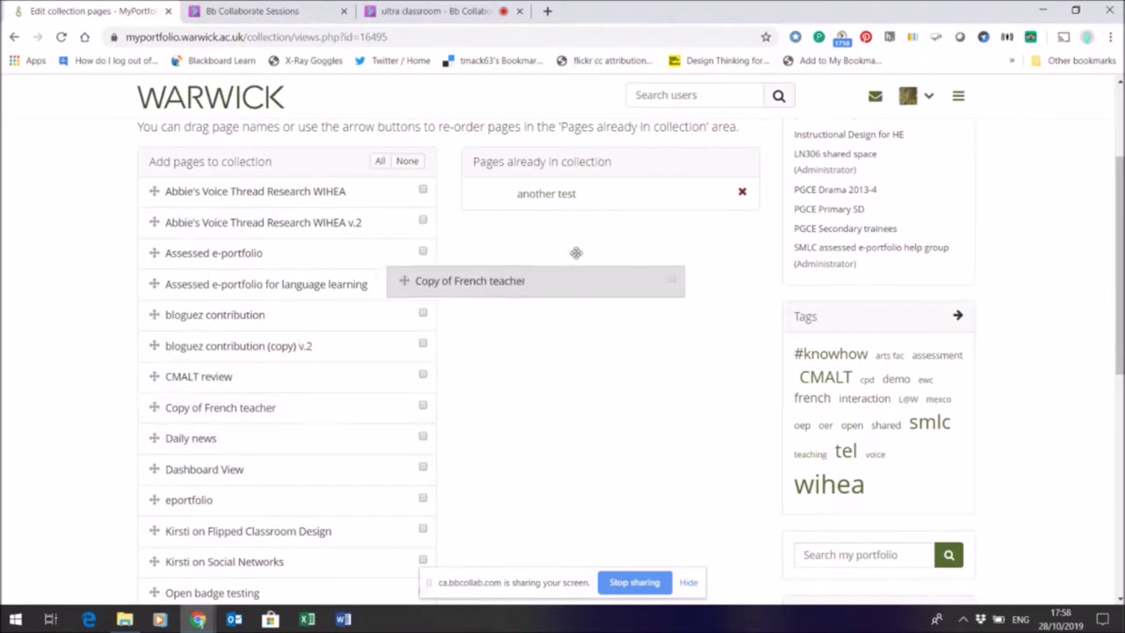
{"action": "left_click_drag", "start_coordinate": [311, 402], "coordinate": [509, 198]}
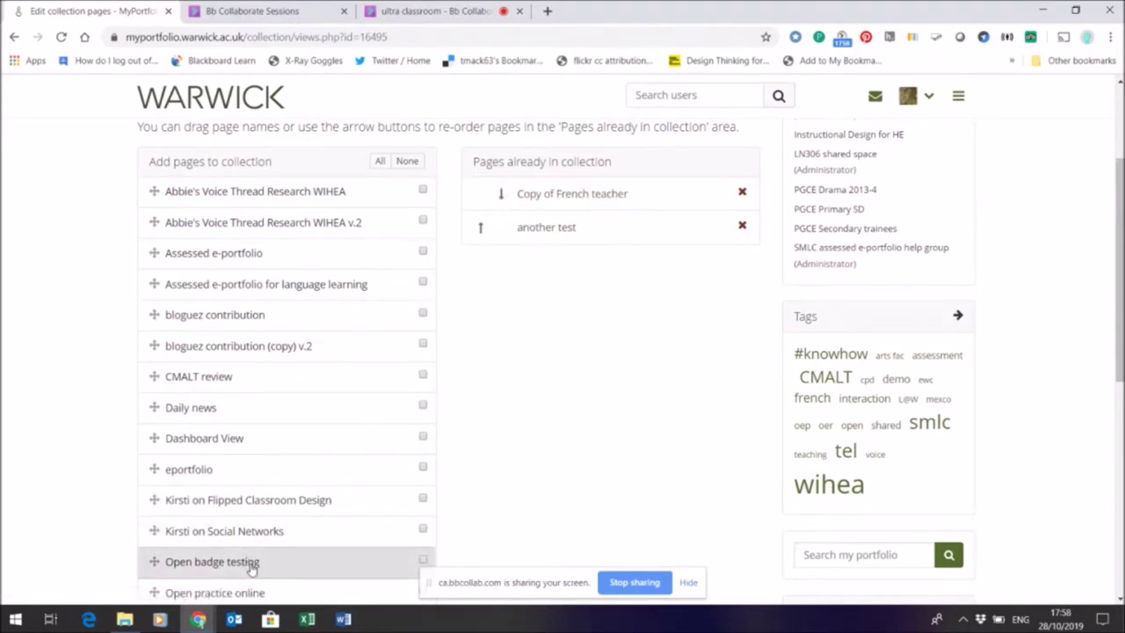
{"action": "left_click_drag", "start_coordinate": [251, 566], "coordinate": [527, 255]}
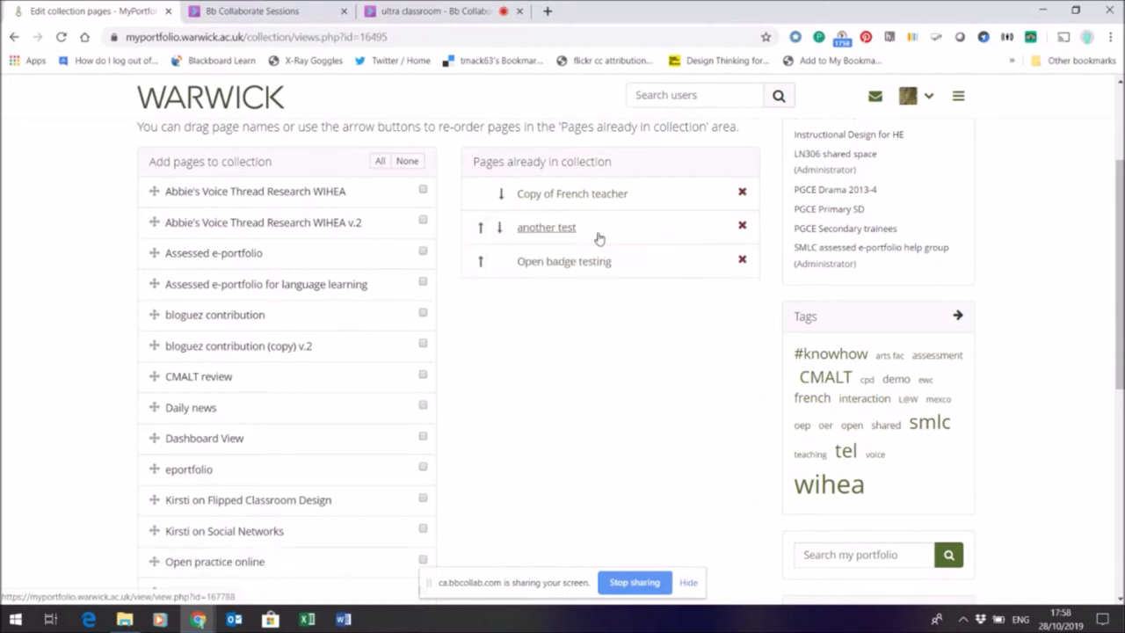
Move "Open badge testing" up one place in the collection's page order and finish editing the collection pages.
{"action": "left_click", "coordinate": [481, 267]}
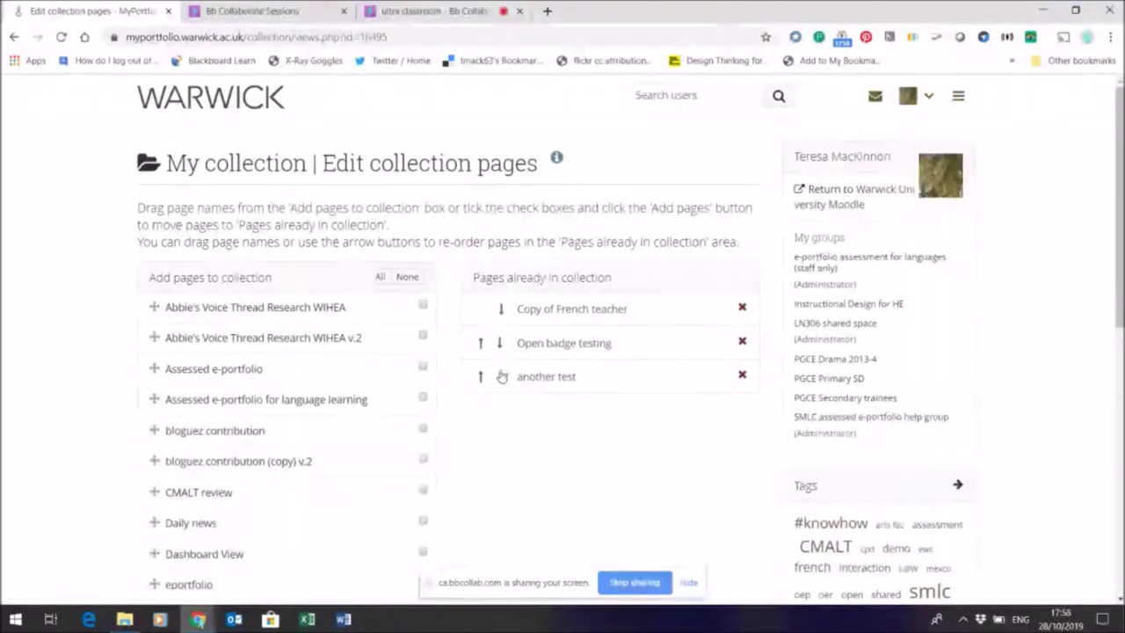
{"action": "left_click_drag", "start_coordinate": [1111, 190], "coordinate": [1112, 442]}
{"action": "left_click", "coordinate": [151, 489]}
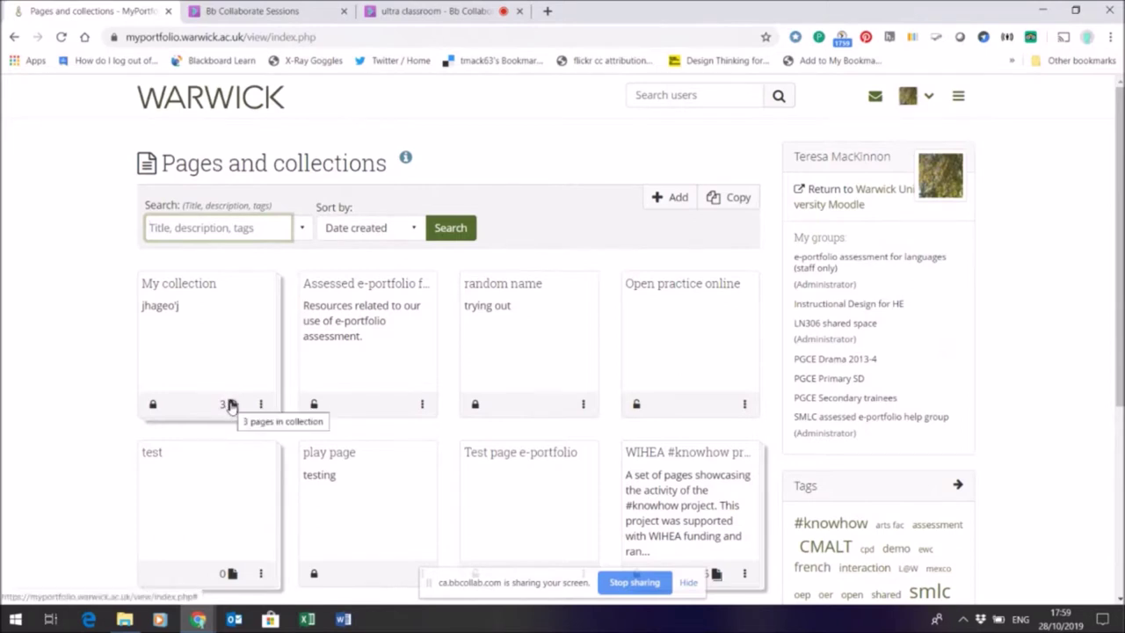
List the pages in "My collection", display the collection and page through to "another test", examining its content.
{"action": "left_click", "coordinate": [231, 404]}
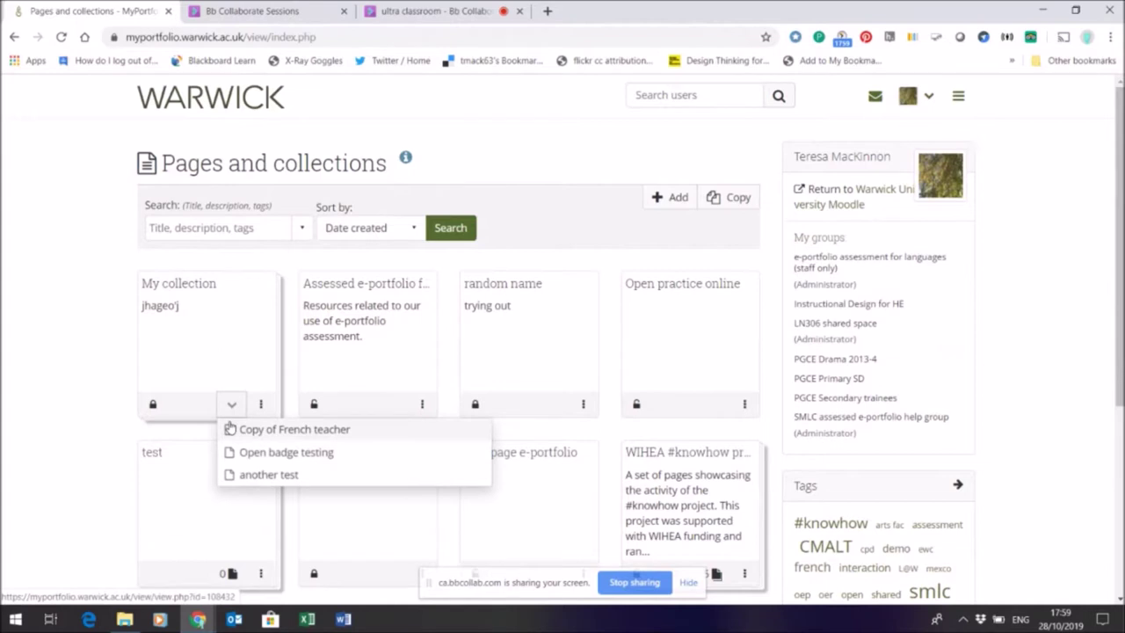
{"action": "left_click", "coordinate": [189, 288]}
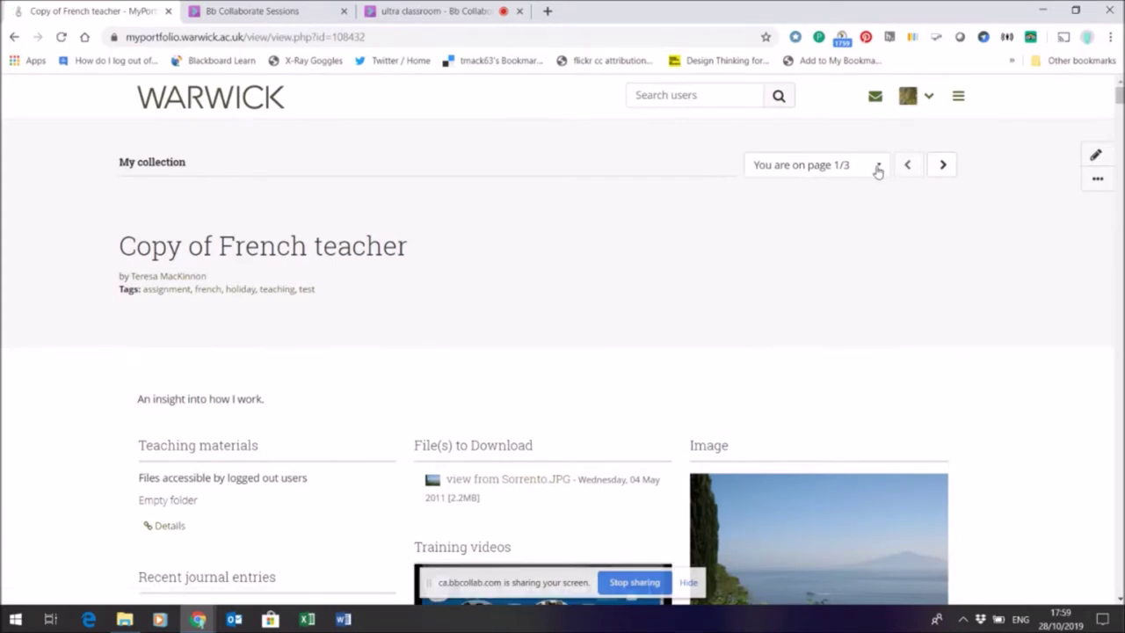
{"action": "left_click", "coordinate": [877, 167]}
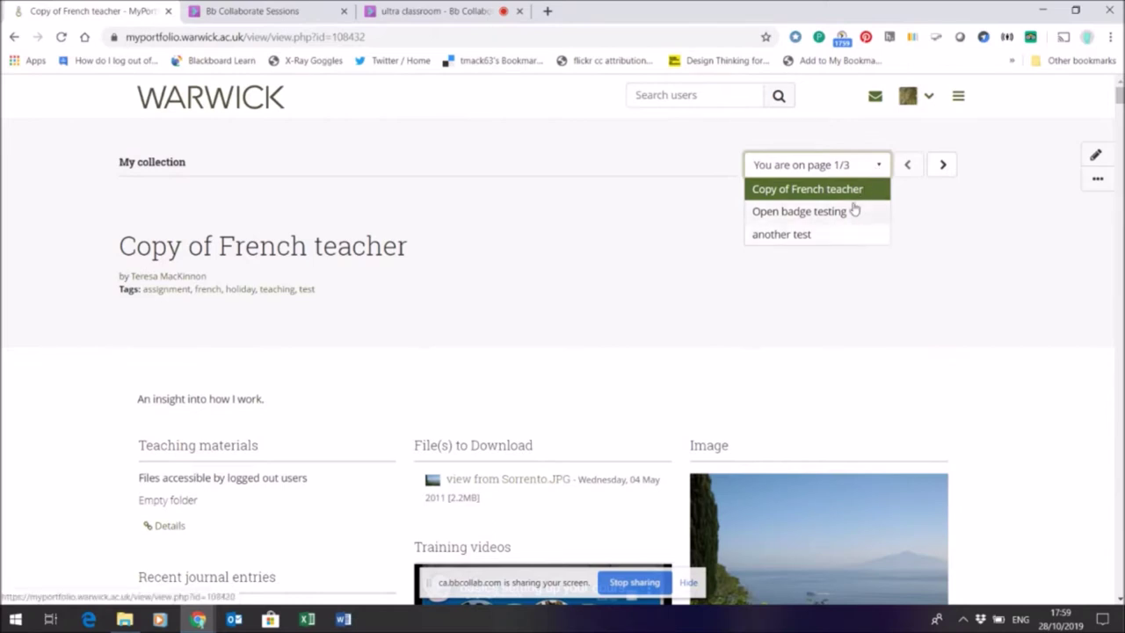
{"action": "left_click", "coordinate": [942, 167]}
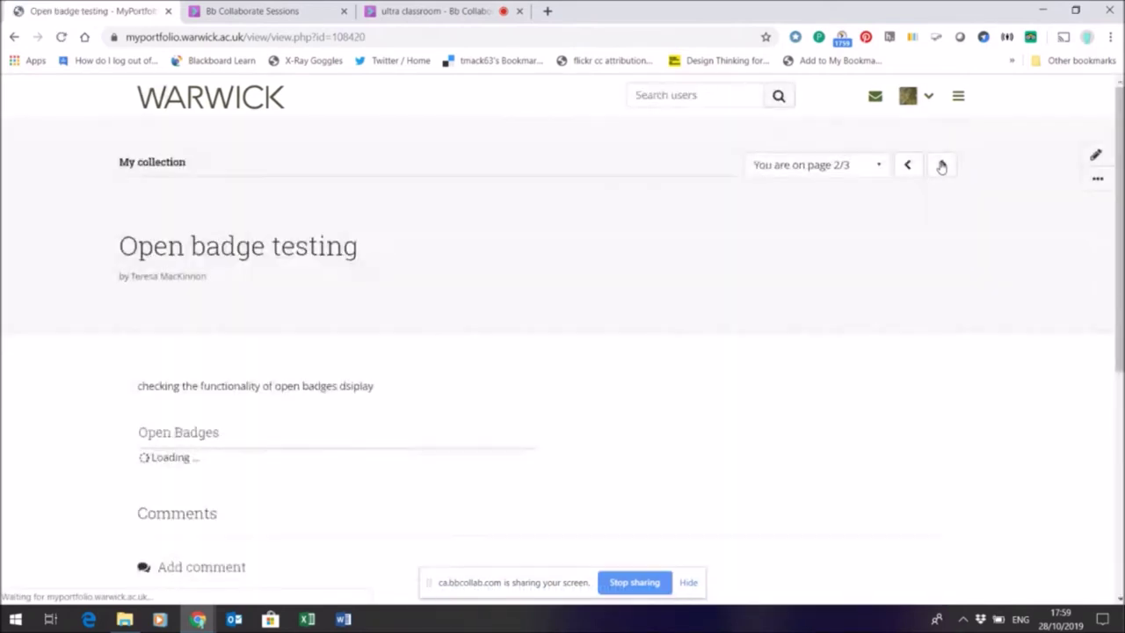
{"action": "left_click", "coordinate": [941, 167]}
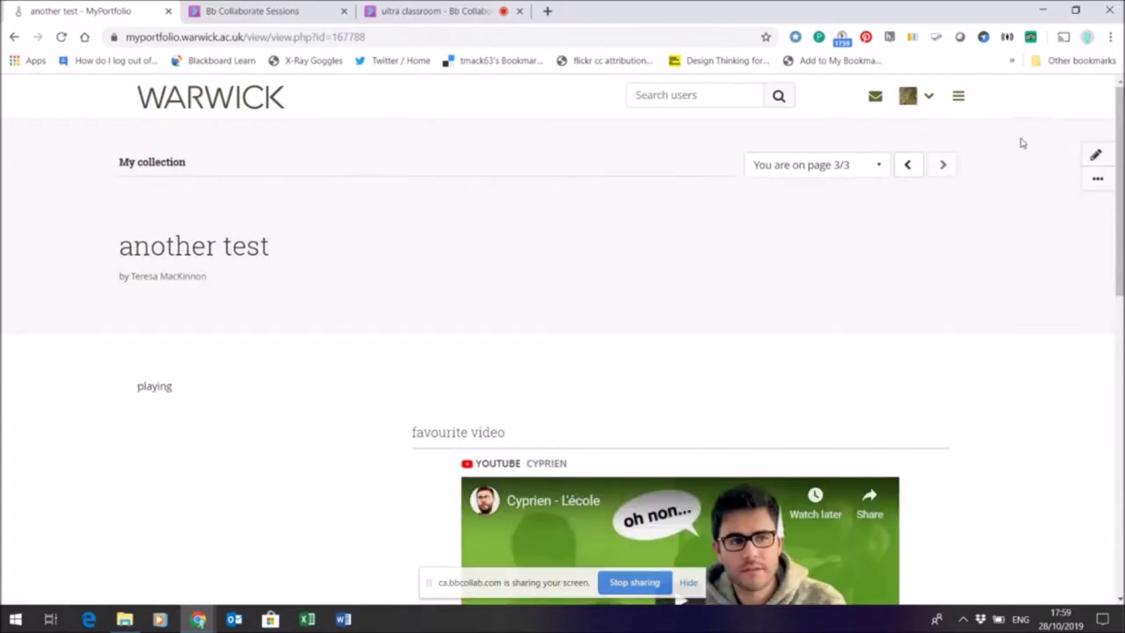
{"action": "left_click_drag", "start_coordinate": [1119, 150], "coordinate": [1119, 195]}
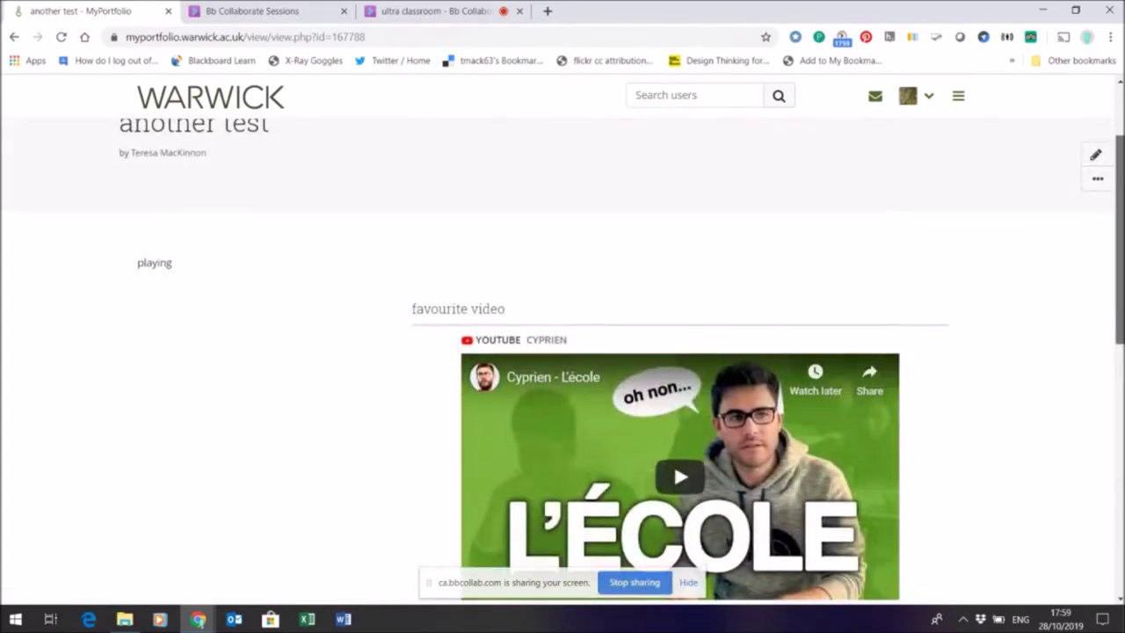
{"action": "left_click_drag", "start_coordinate": [1118, 220], "coordinate": [1119, 259]}
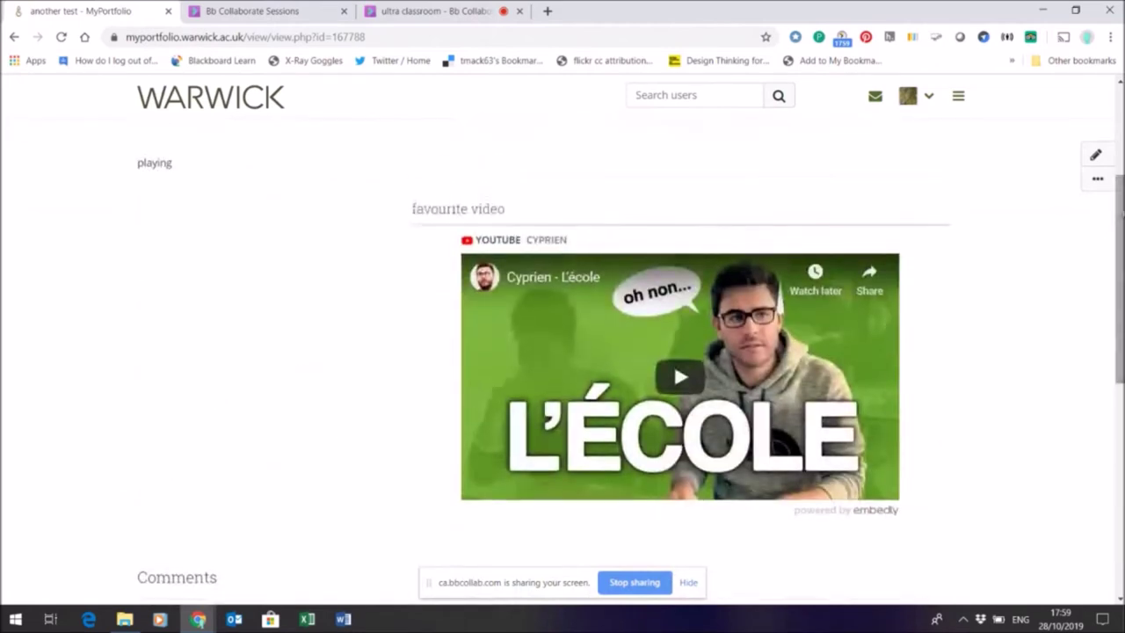
View the "another test" page in edit mode, then return to the Pages and collections overview.
{"action": "left_click", "coordinate": [1096, 155]}
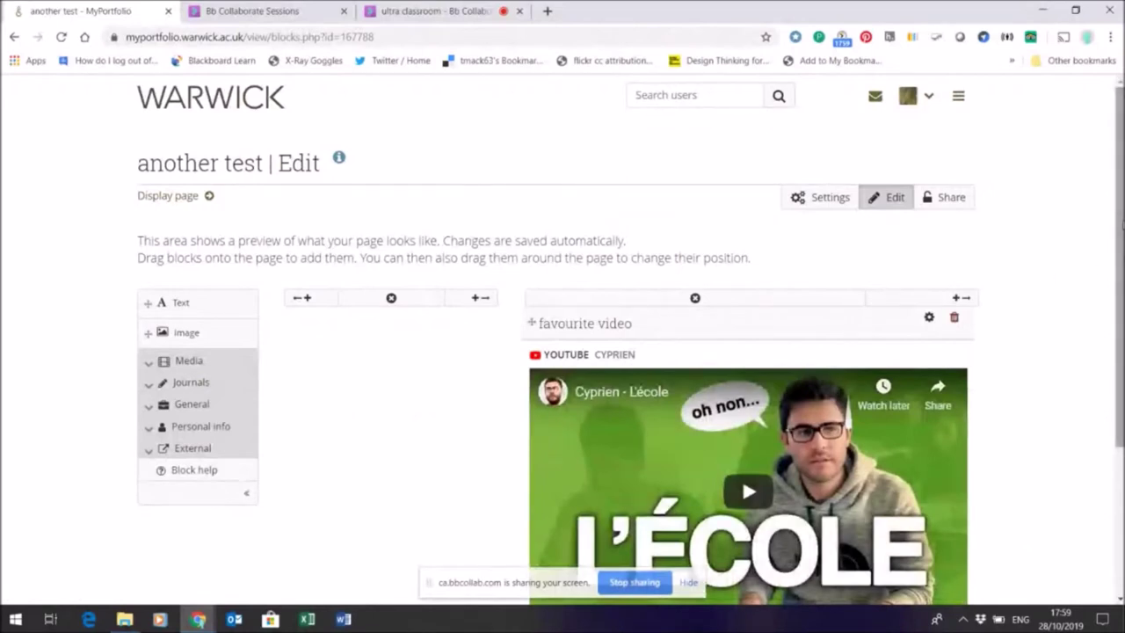
{"action": "left_click_drag", "start_coordinate": [1122, 226], "coordinate": [1122, 371]}
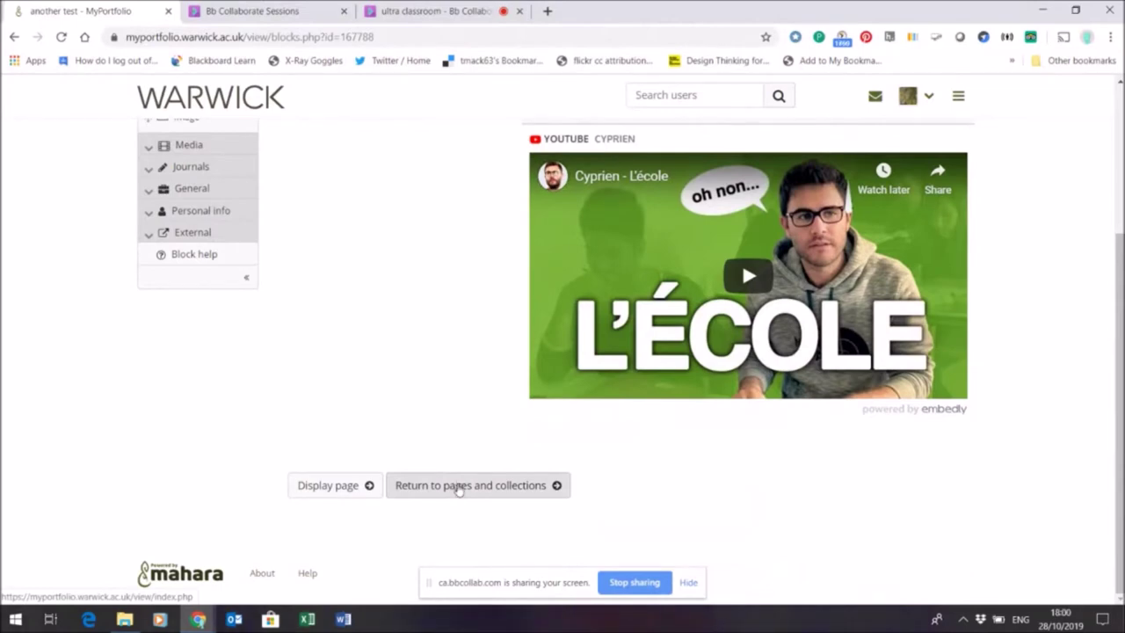
{"action": "left_click", "coordinate": [457, 492]}
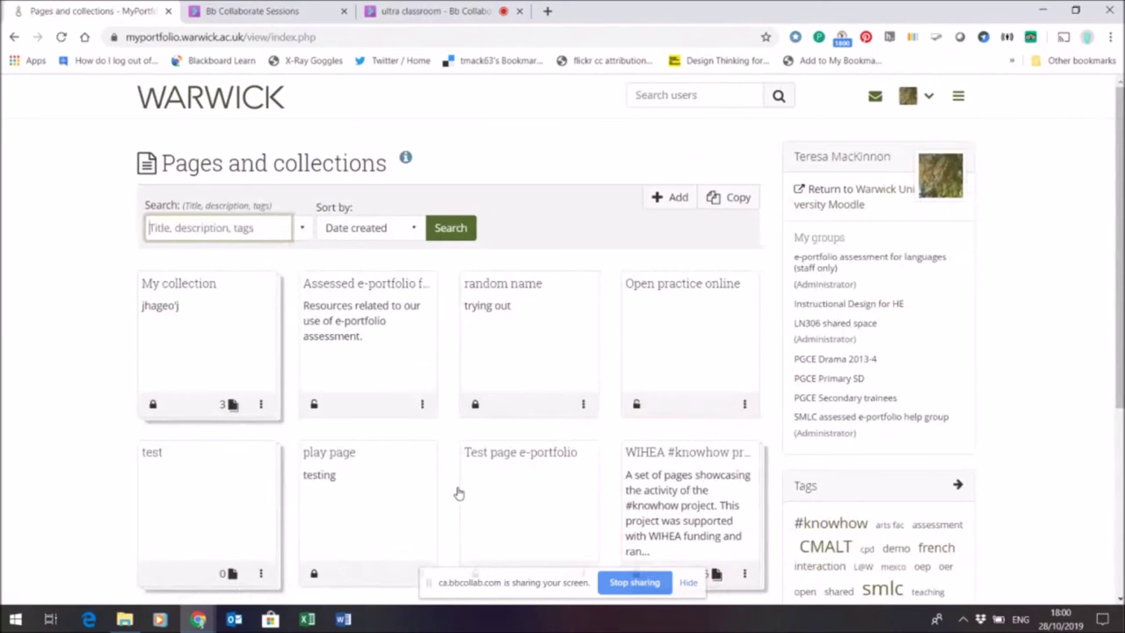
Open "My collection" for editing and examine its name, description, tags and page navigation settings.
{"action": "left_click", "coordinate": [261, 405]}
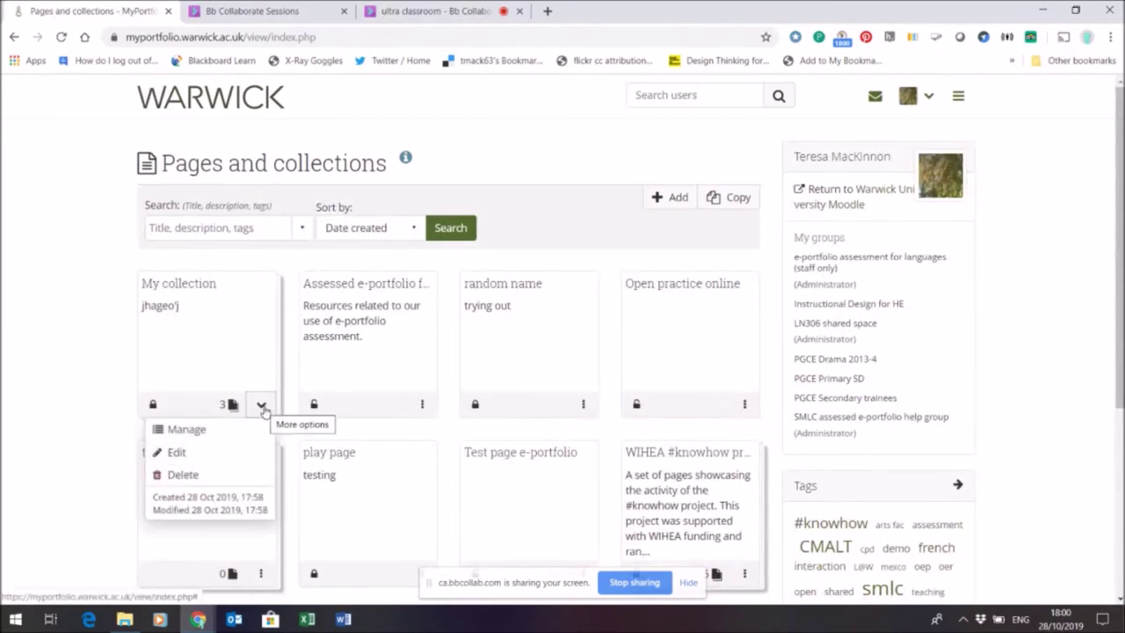
{"action": "left_click", "coordinate": [180, 453]}
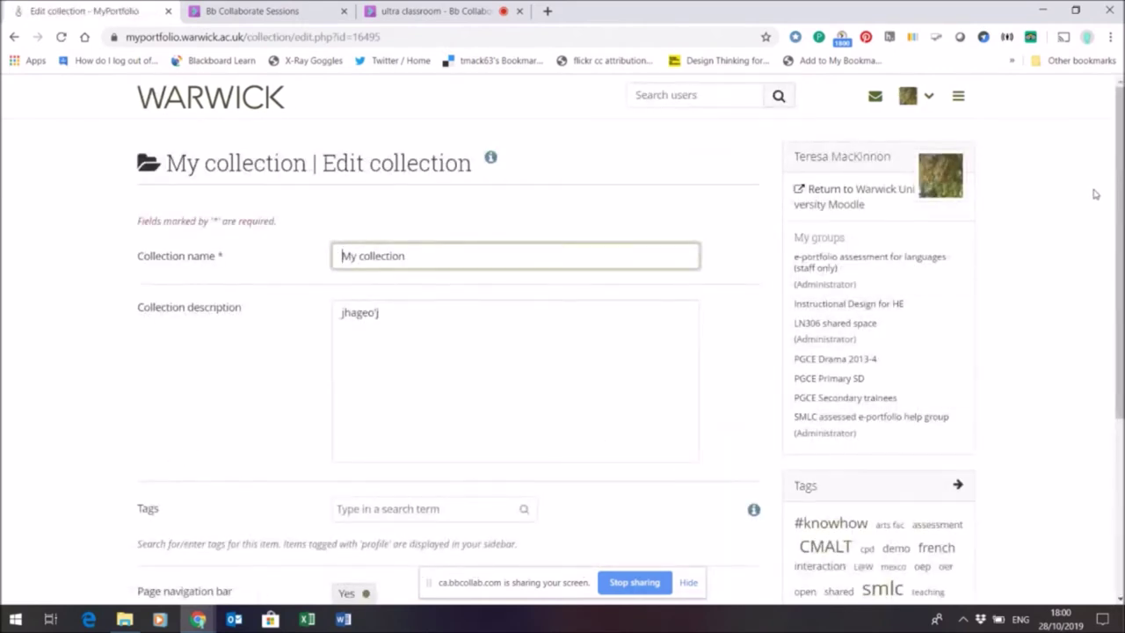
{"action": "scroll", "coordinate": [1119, 191], "scroll_direction": "down", "scroll_amount": 2}
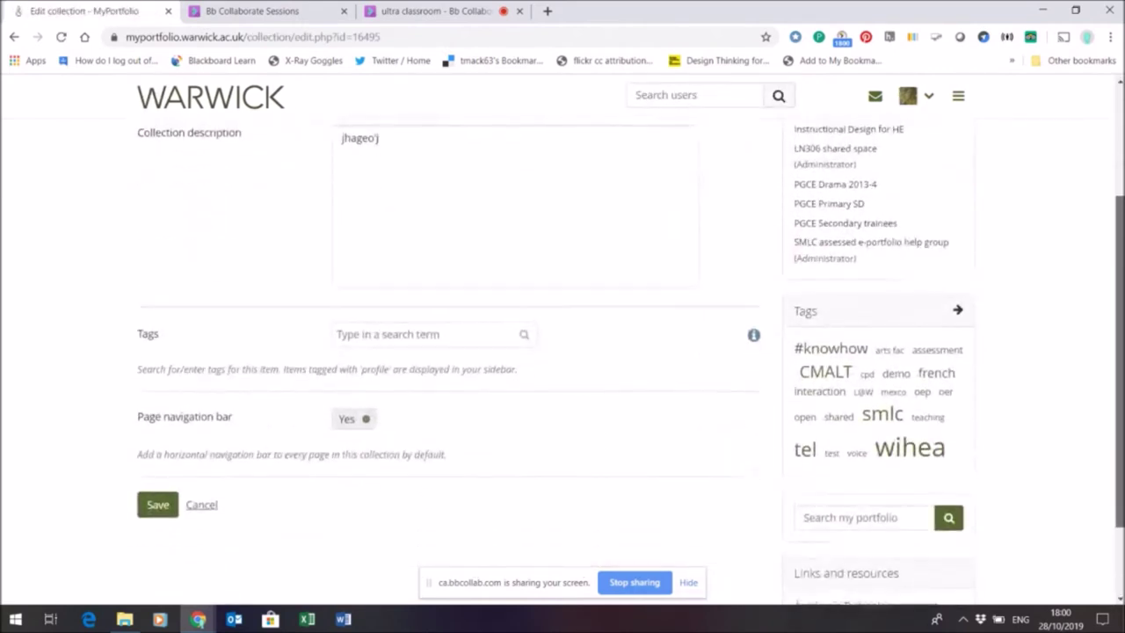
{"action": "scroll", "coordinate": [1120, 191], "scroll_direction": "up", "scroll_amount": 2}
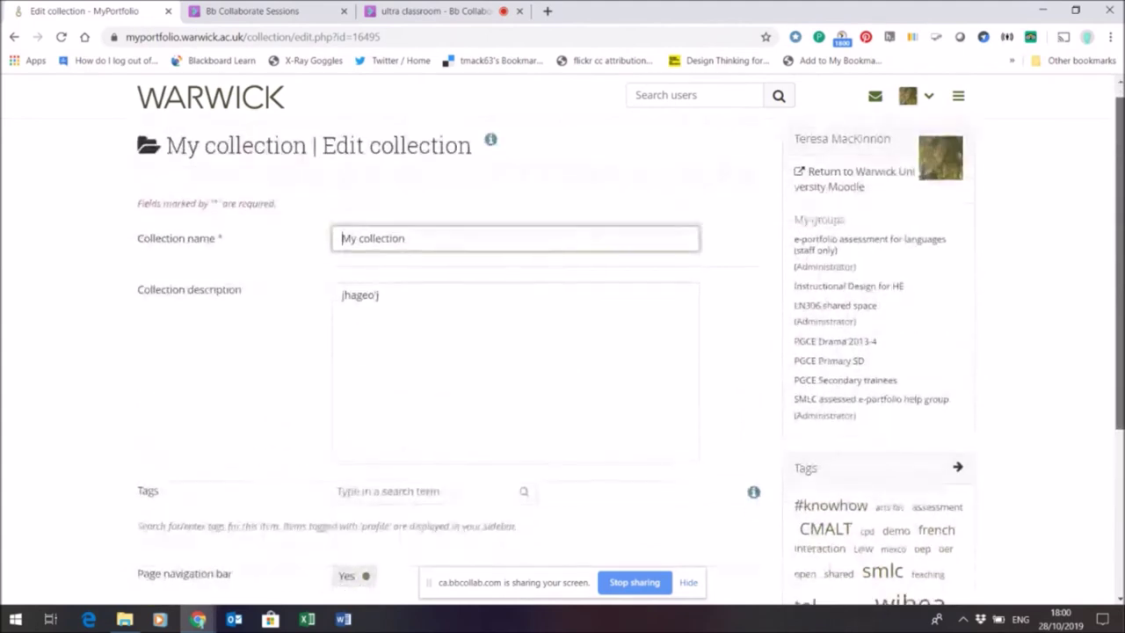
{"action": "scroll", "coordinate": [1119, 190], "scroll_direction": "down", "scroll_amount": 2}
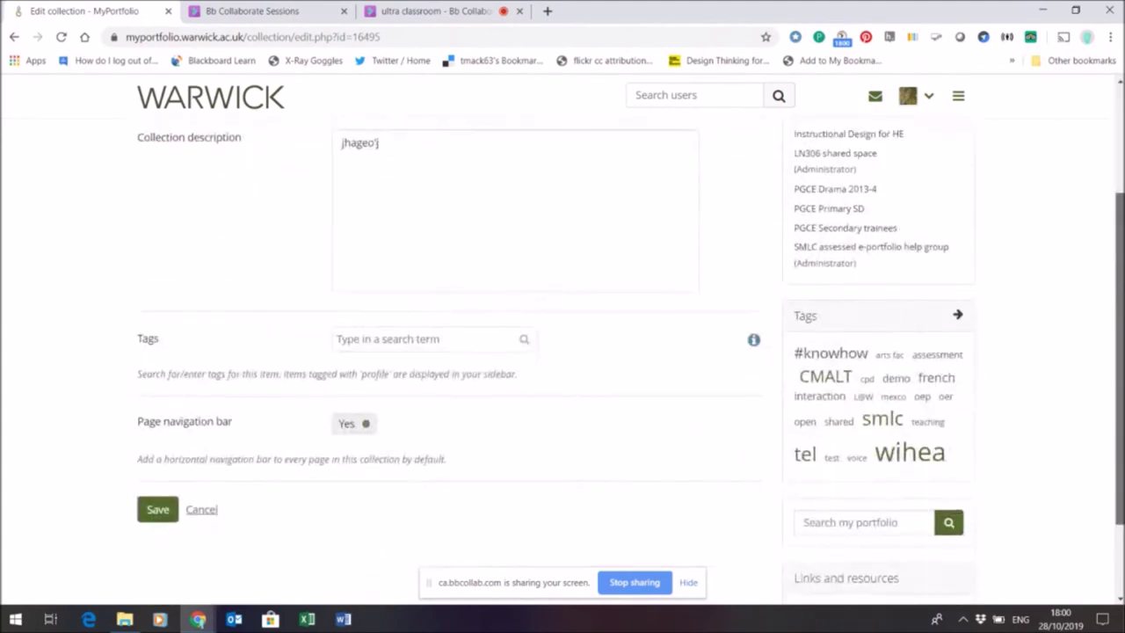
Recheck the name, description, tags and page navigation bar settings of "My collection" and save the collection.
{"action": "scroll", "coordinate": [1120, 191], "scroll_direction": "up", "scroll_amount": 2}
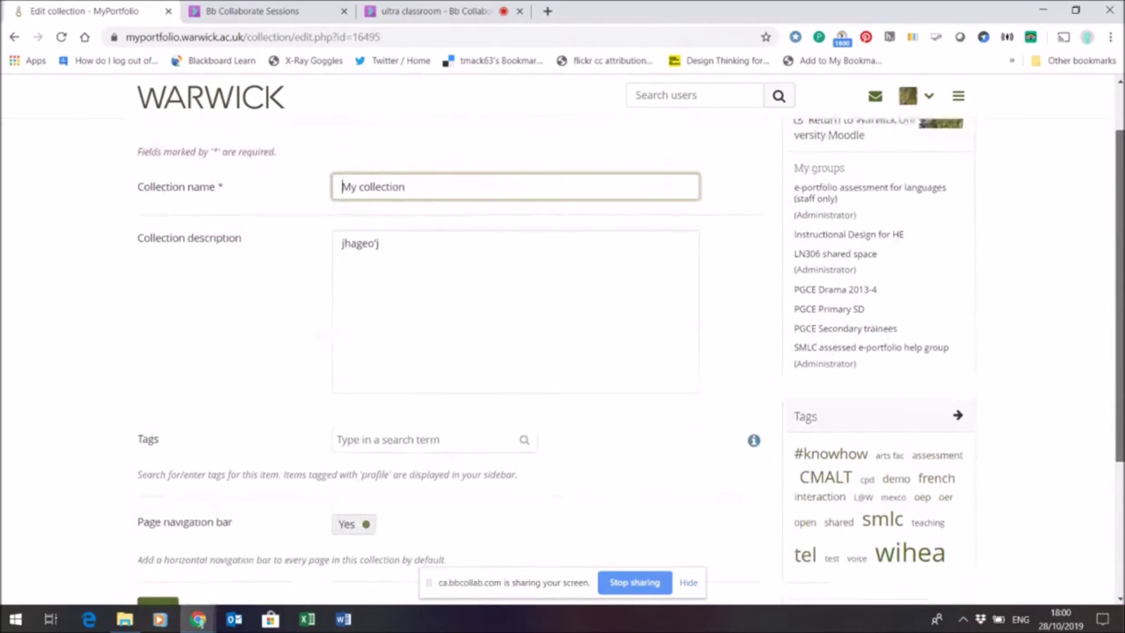
{"action": "scroll", "coordinate": [1119, 190], "scroll_direction": "up", "scroll_amount": 2}
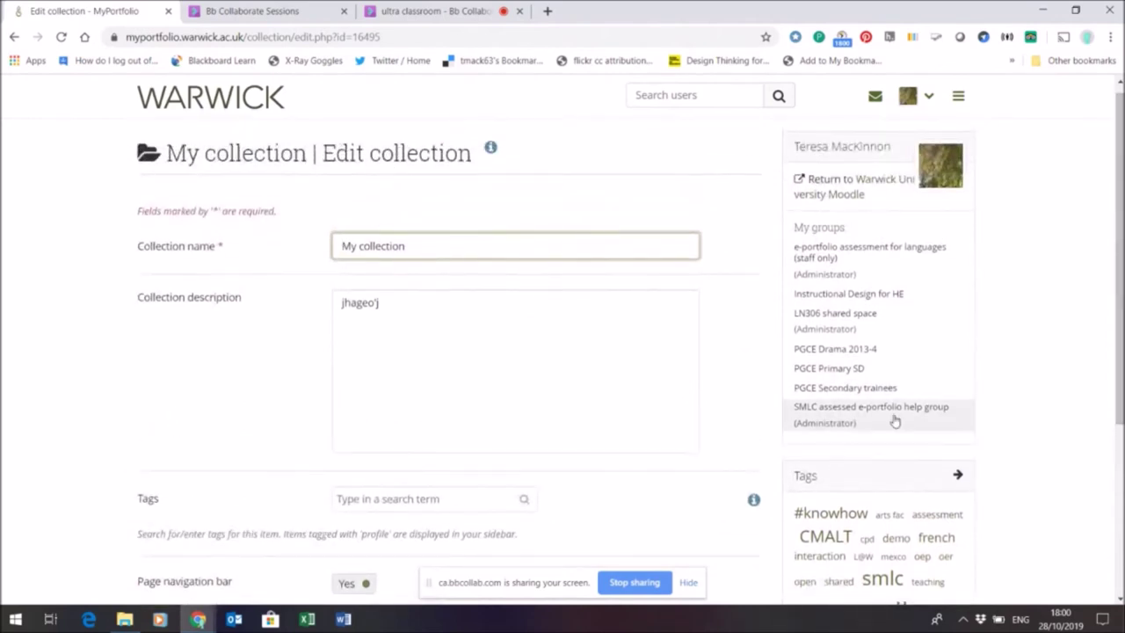
{"action": "scroll", "coordinate": [1119, 214], "scroll_direction": "down", "scroll_amount": 2}
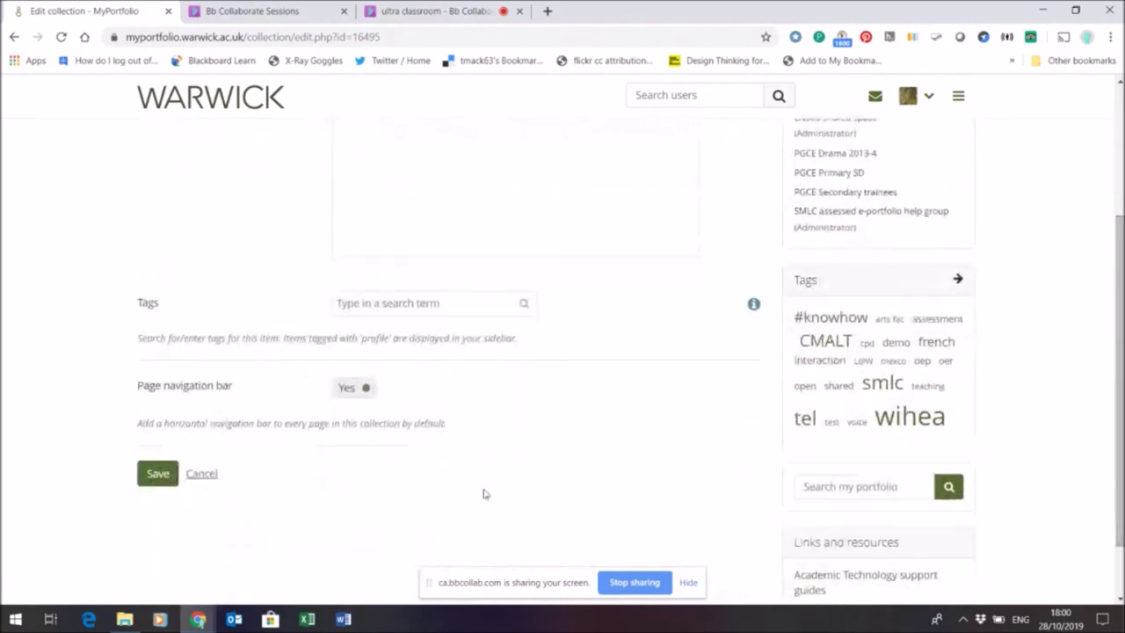
{"action": "left_click", "coordinate": [168, 476]}
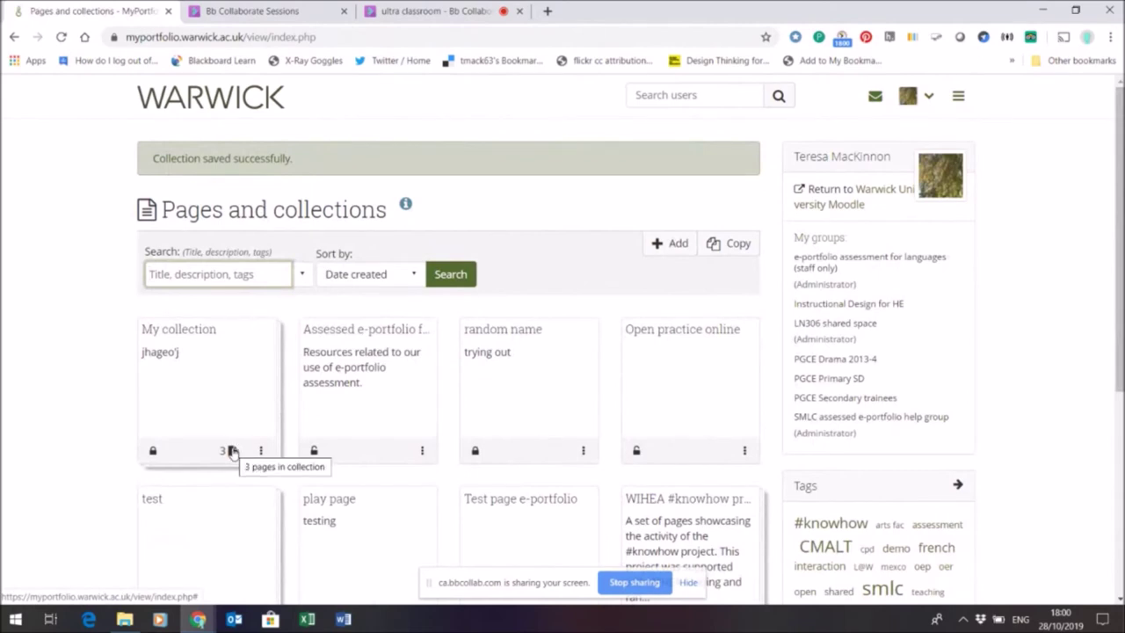
Manage the pages of "My collection" and move "another test" to first place in the page order.
{"action": "left_click", "coordinate": [261, 451]}
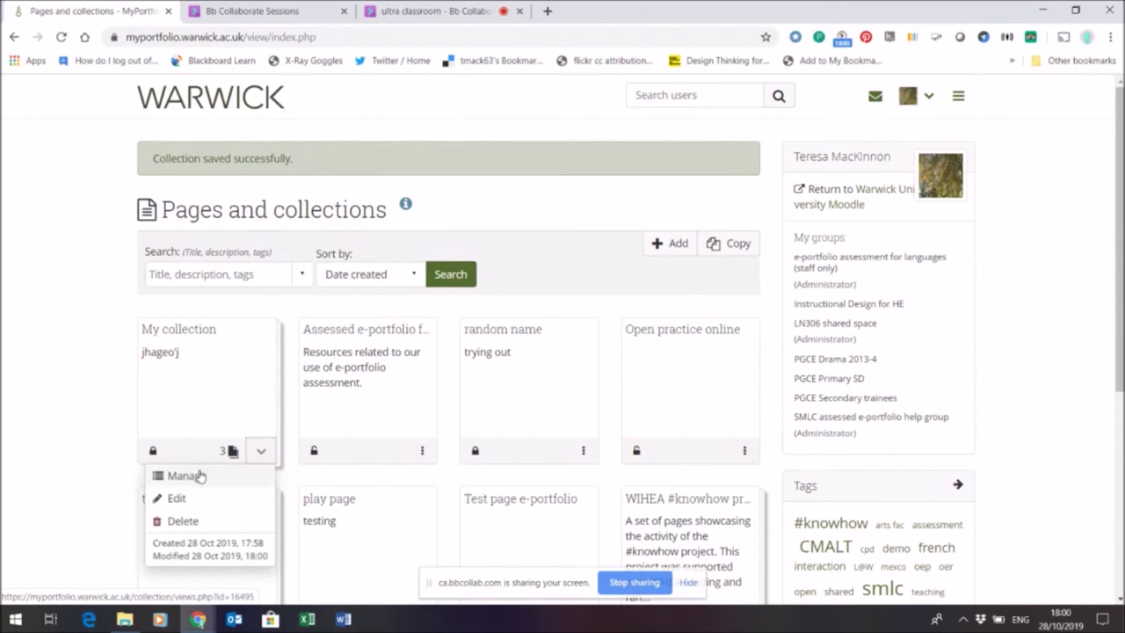
{"action": "left_click", "coordinate": [185, 475]}
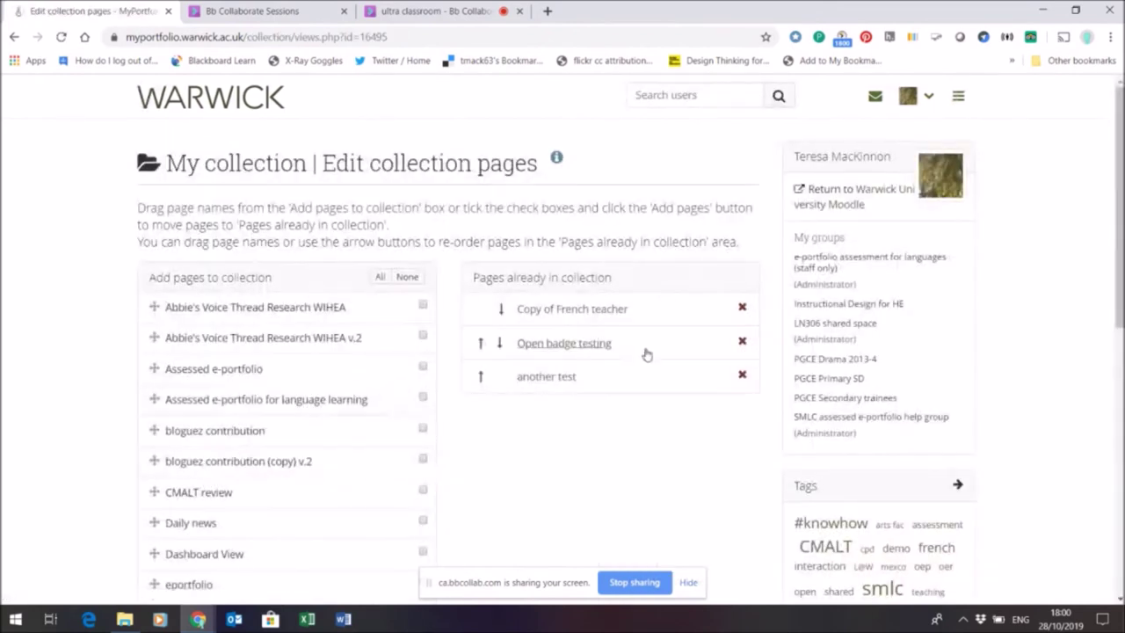
{"action": "left_click", "coordinate": [480, 378]}
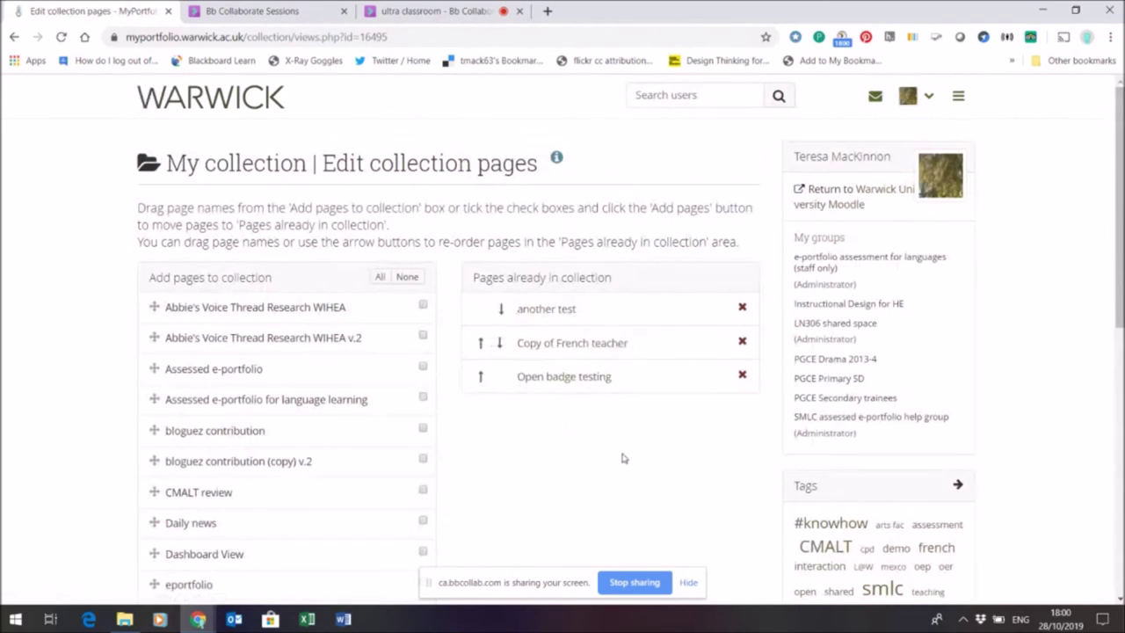
Remove "Open badge testing" from the collection, confirm the removal and finish editing the collection pages.
{"action": "left_click", "coordinate": [742, 375]}
{"action": "left_click", "coordinate": [638, 127]}
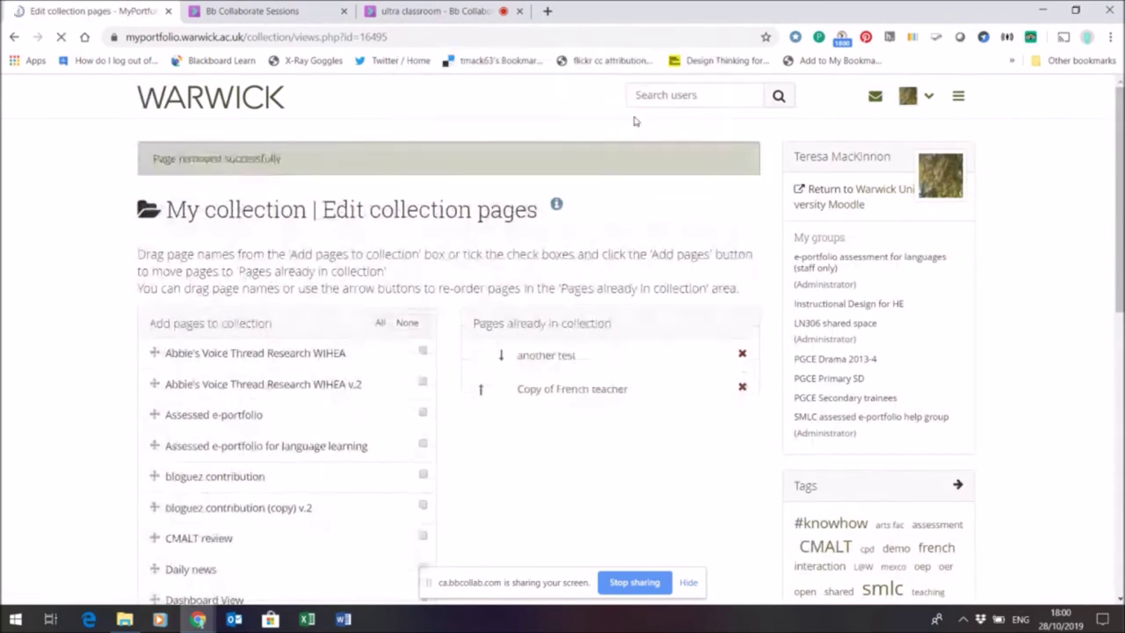
{"action": "scroll", "coordinate": [213, 565], "scroll_direction": "down", "scroll_amount": 10}
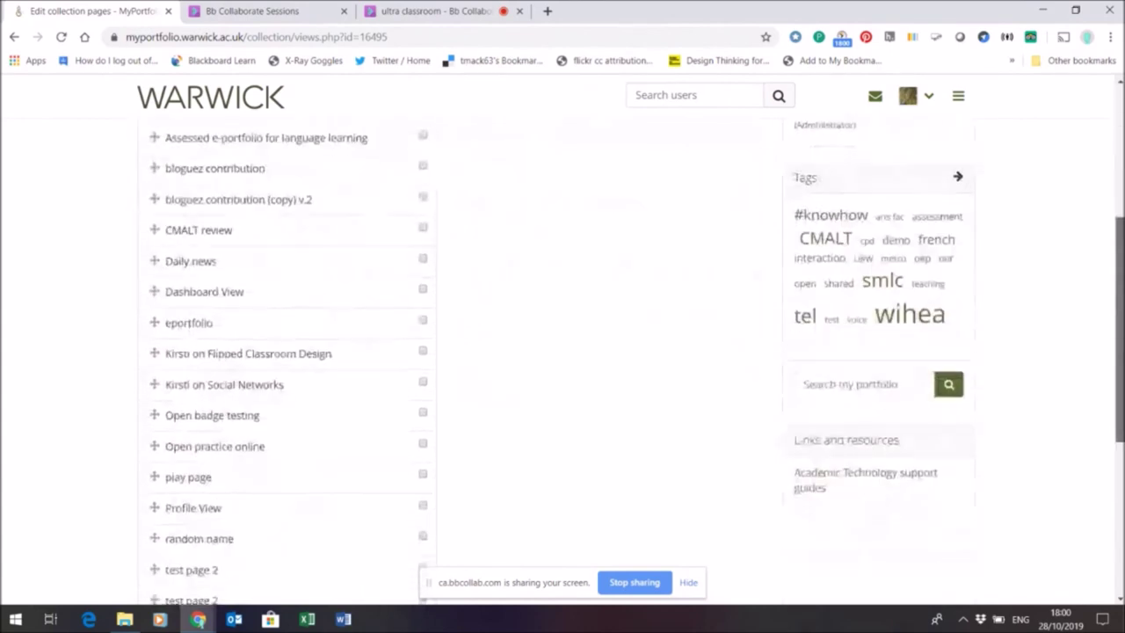
{"action": "left_click", "coordinate": [160, 543]}
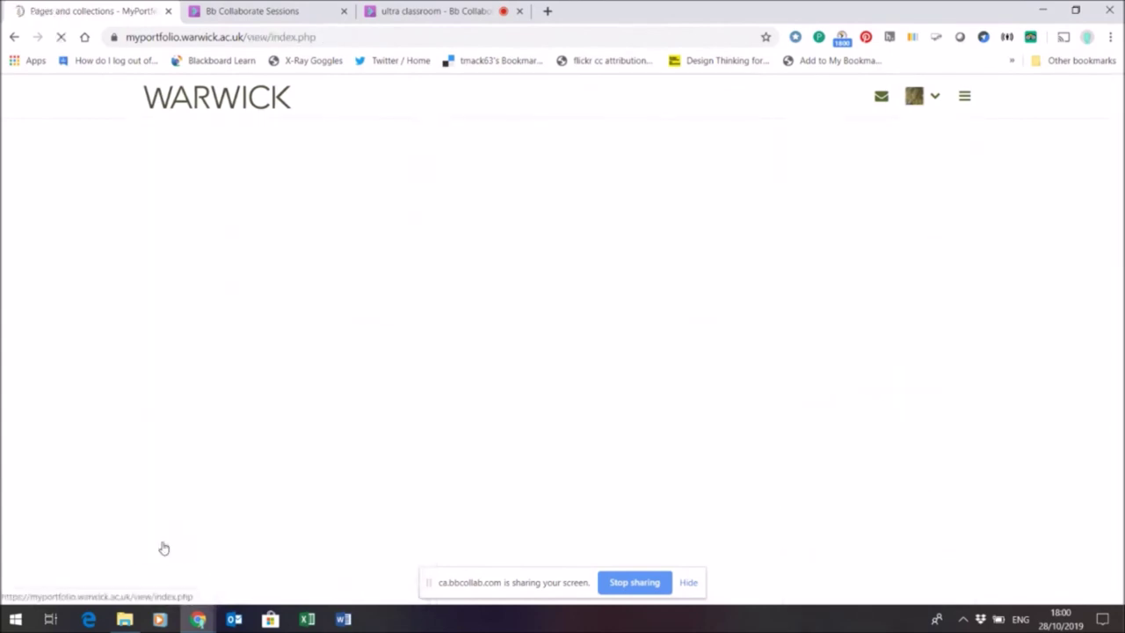